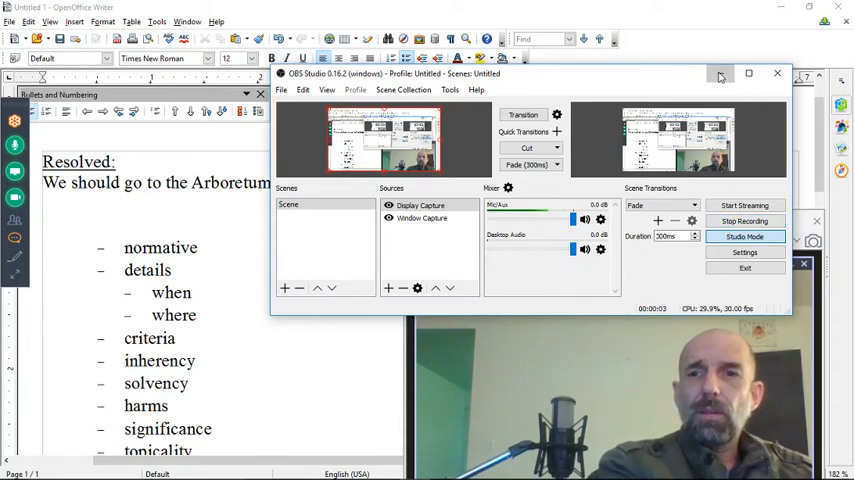
Minimize the OBS Studio window to reveal the debate outline document
{"action": "left_click", "coordinate": [720, 77]}
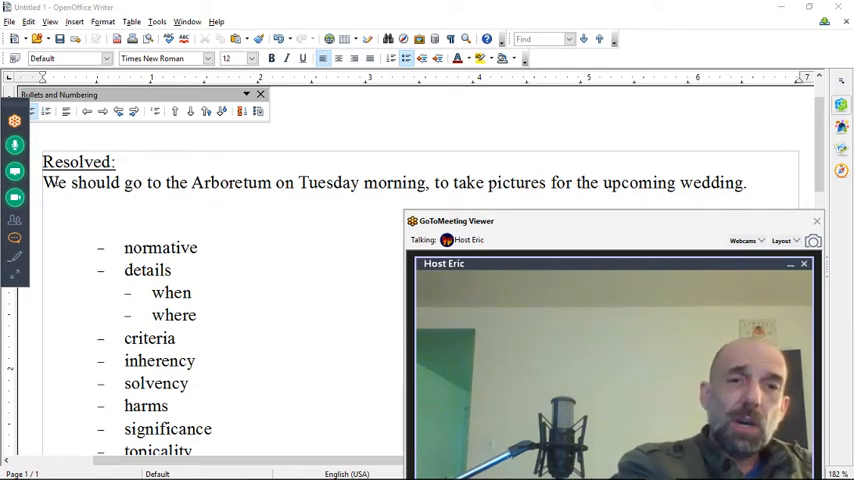
Highlight the words 'should go' in the resolution in yellow
{"action": "left_click_drag", "start_coordinate": [70, 183], "coordinate": [143, 186]}
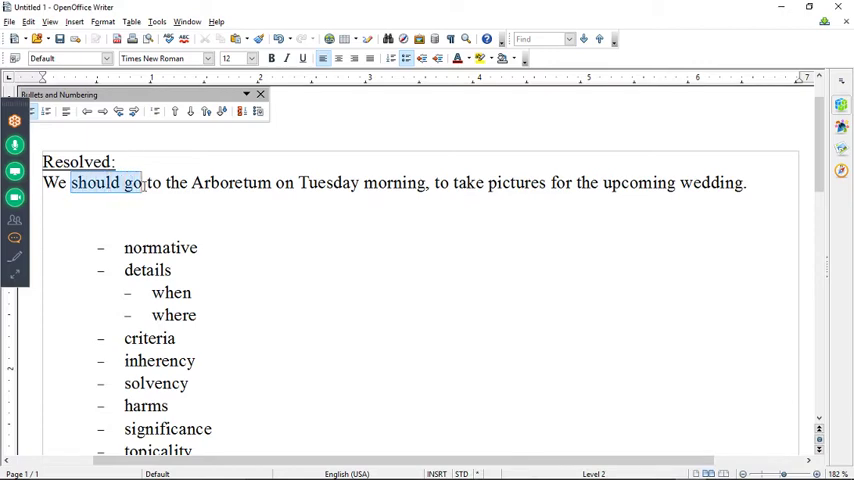
{"action": "left_click", "coordinate": [480, 58]}
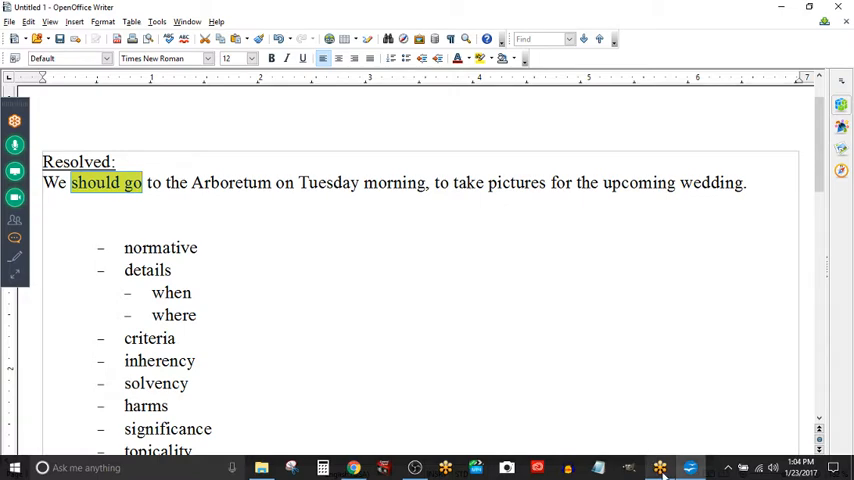
{"action": "left_click", "coordinate": [661, 469]}
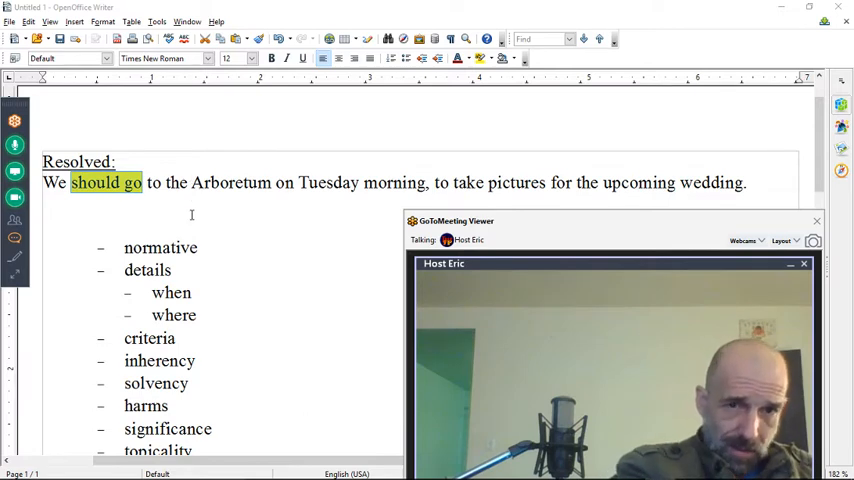
Highlight the concept 'normative' in yellow, then select 'to the Arboretum'
{"action": "left_click_drag", "start_coordinate": [198, 247], "coordinate": [125, 247]}
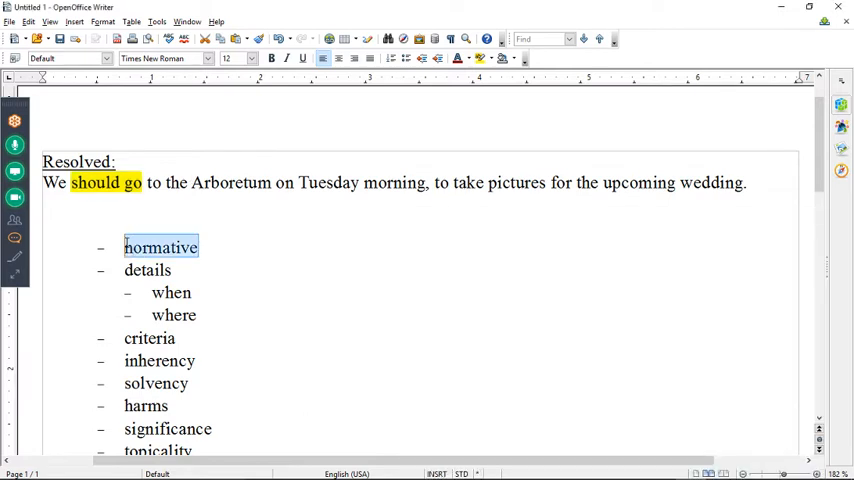
{"action": "left_click", "coordinate": [480, 57]}
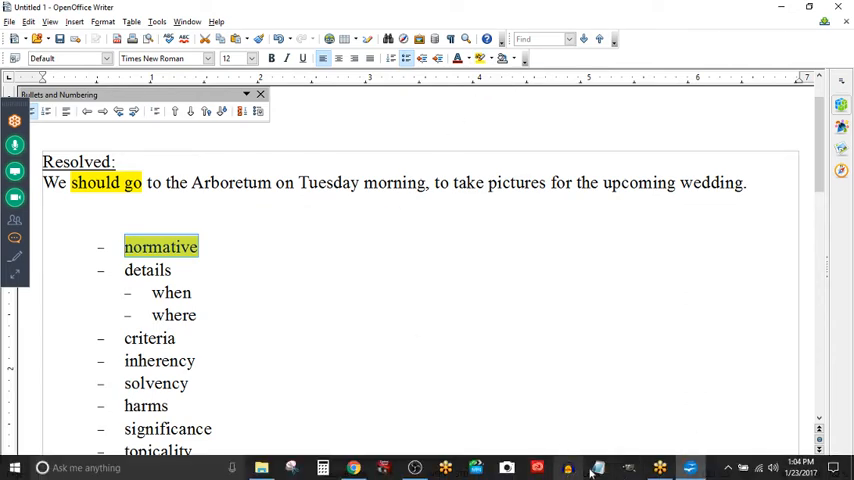
{"action": "left_click", "coordinate": [664, 470]}
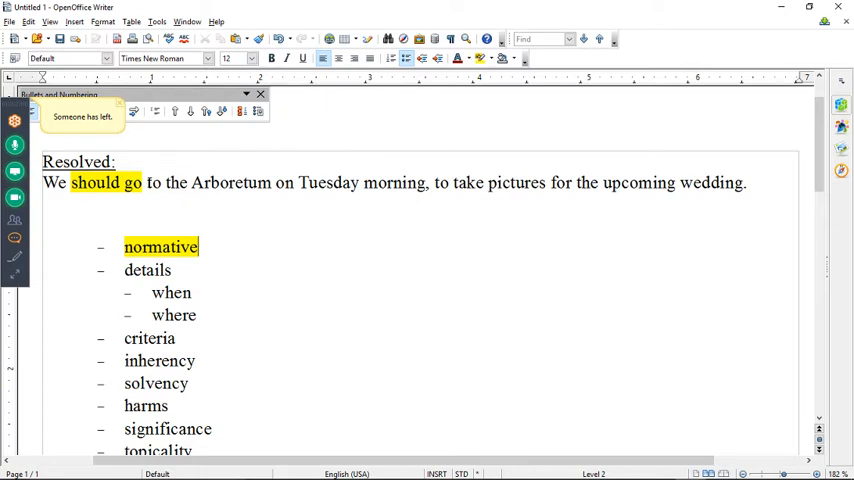
{"action": "left_click_drag", "start_coordinate": [147, 183], "coordinate": [271, 183]}
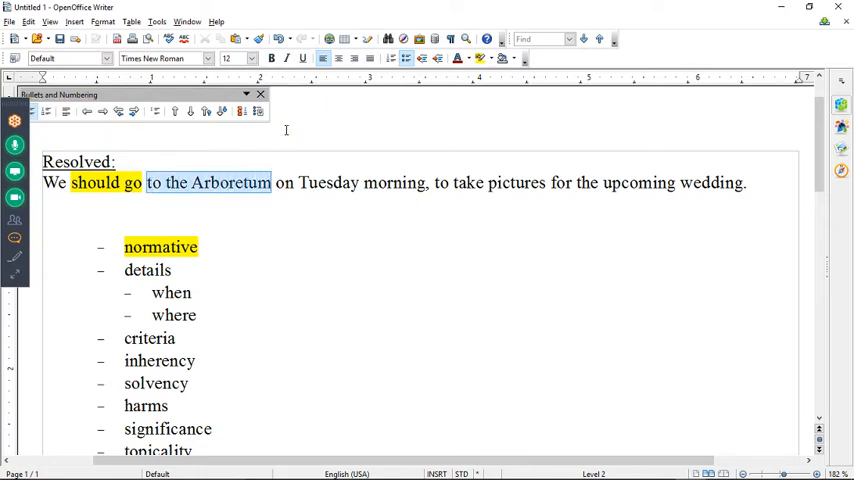
Highlight 'to the Arboretum' and 'on Tuesday morning' in orange
{"action": "left_click", "coordinate": [489, 58]}
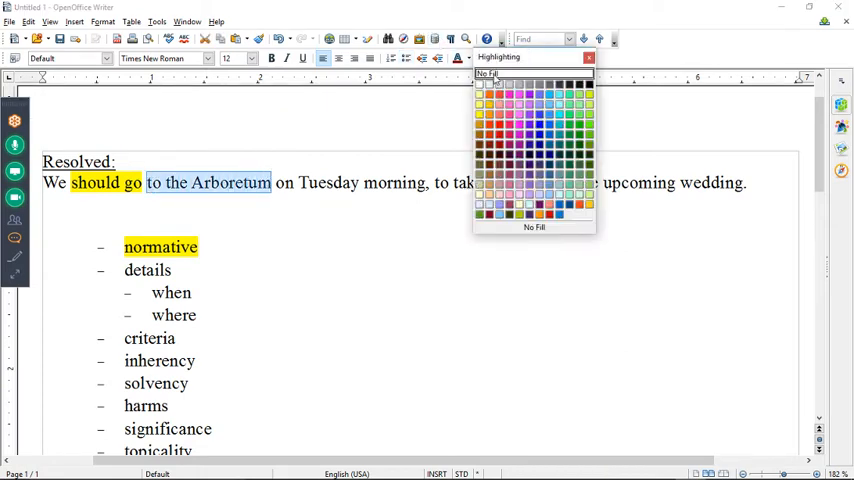
{"action": "left_click", "coordinate": [489, 114]}
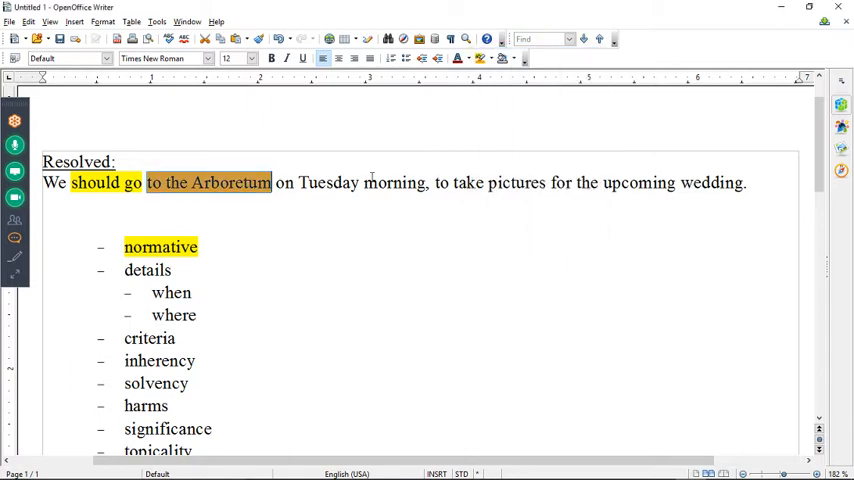
{"action": "mouse_move", "coordinate": [274, 183]}
{"action": "left_mouse_down"}
{"action": "mouse_move", "coordinate": [395, 171]}
{"action": "mouse_move", "coordinate": [425, 183]}
{"action": "left_mouse_up"}
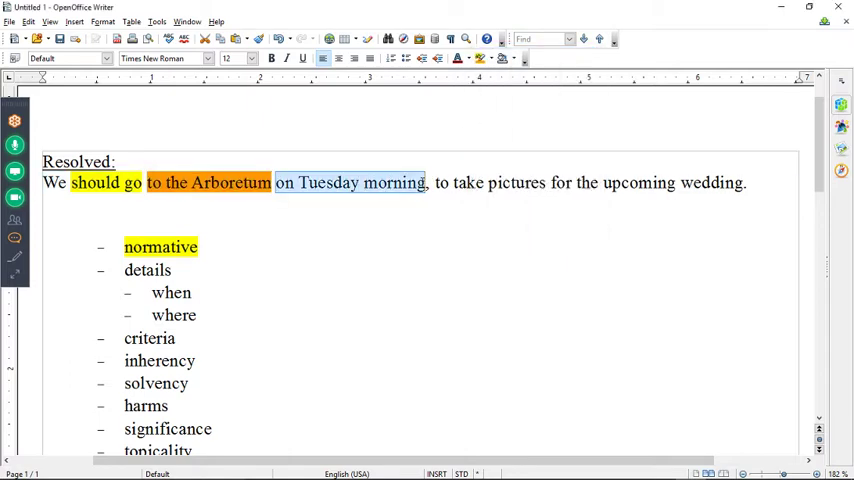
{"action": "left_click", "coordinate": [480, 59]}
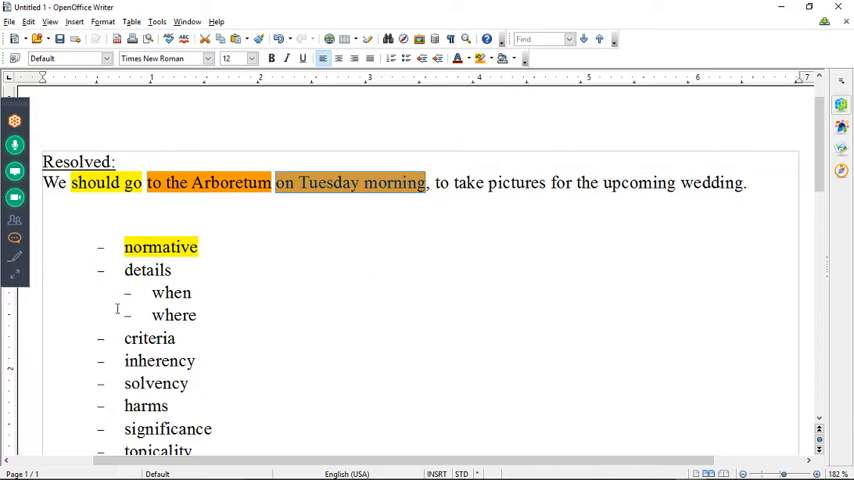
Highlight the 'when' and 'where' sub-bullets in orange
{"action": "mouse_move", "coordinate": [151, 292]}
{"action": "left_mouse_down"}
{"action": "mouse_move", "coordinate": [193, 318]}
{"action": "mouse_move", "coordinate": [202, 314]}
{"action": "left_mouse_up"}
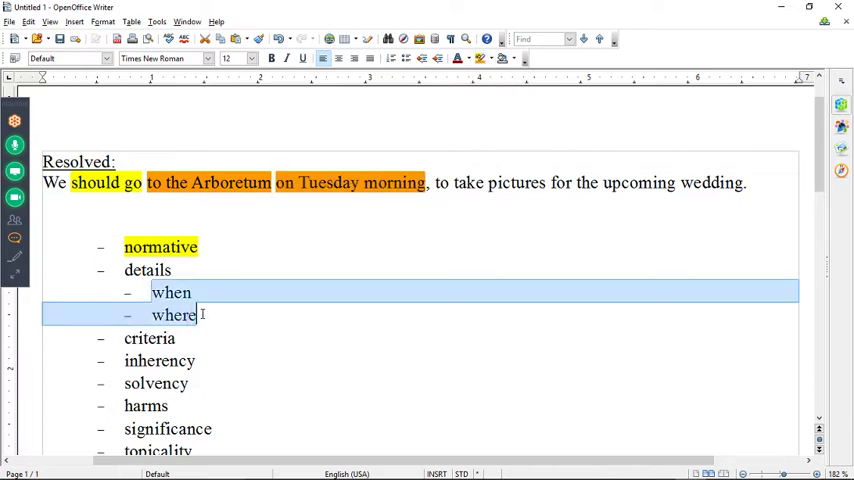
{"action": "left_click", "coordinate": [480, 58]}
{"action": "left_click", "coordinate": [223, 288]}
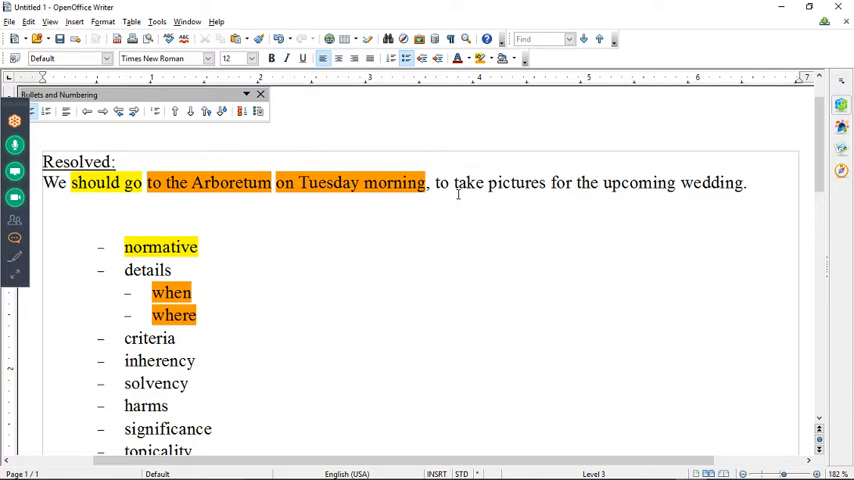
{"action": "scroll", "coordinate": [423, 216], "scroll_direction": "down", "scroll_amount": 1}
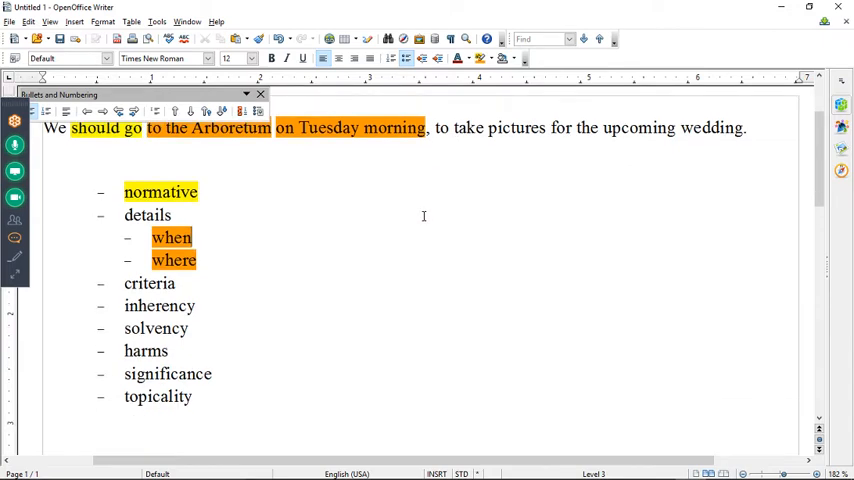
{"action": "scroll", "coordinate": [380, 228], "scroll_direction": "up", "scroll_amount": 1}
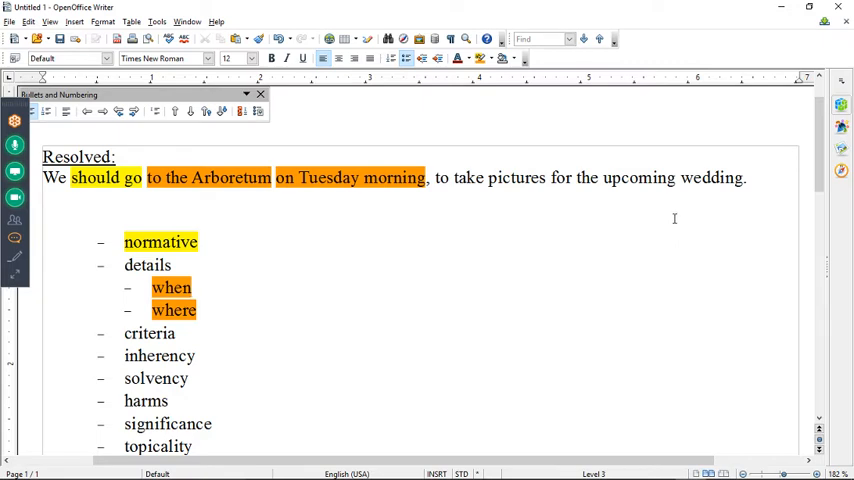
Save the highlighted debate outline document with Ctrl+S
{"action": "key", "text": "ctrl+s"}
Add a 'why' sub-bullet beneath 'criteria', removing the extra empty line
{"action": "left_click", "coordinate": [191, 333]}
{"action": "key", "text": "Return"}
{"action": "key", "text": "Tab"}
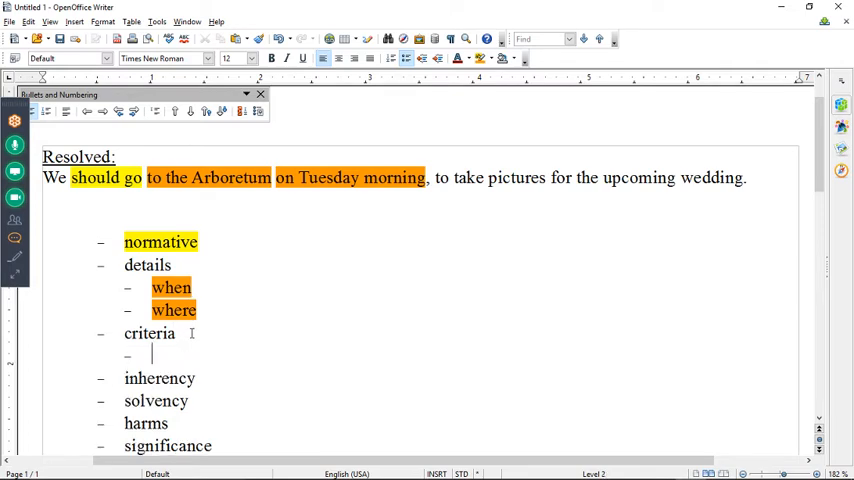
{"action": "type", "text": "why"}
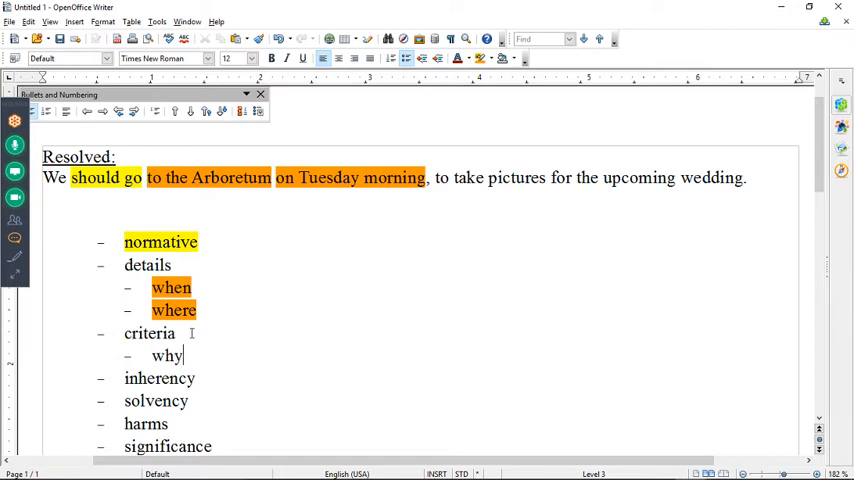
{"action": "key", "text": "Return"}
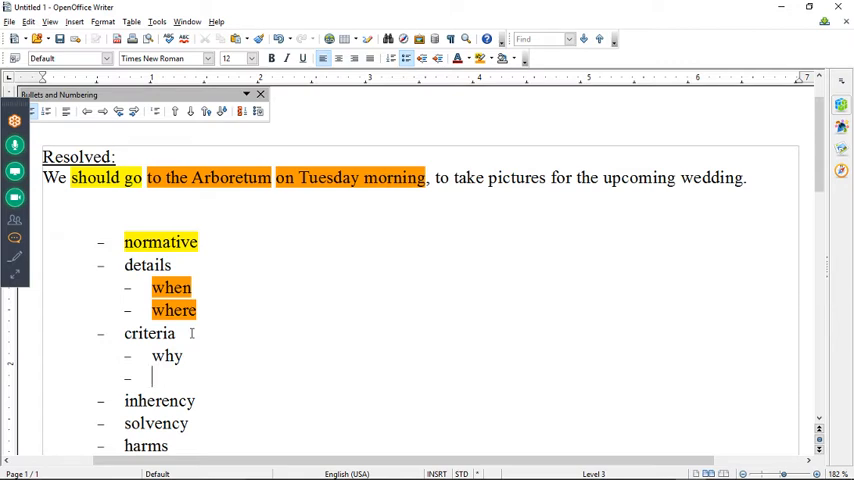
{"action": "key", "text": "BackSpace"}
{"action": "key", "text": "BackSpace"}
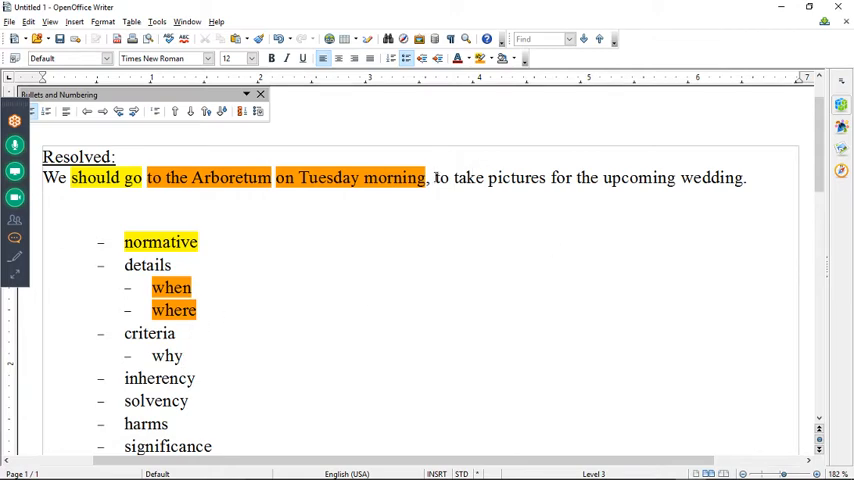
Highlight 'to take pictures for the upcoming wedding' and 'why' in light blue
{"action": "left_click_drag", "start_coordinate": [435, 177], "coordinate": [744, 176]}
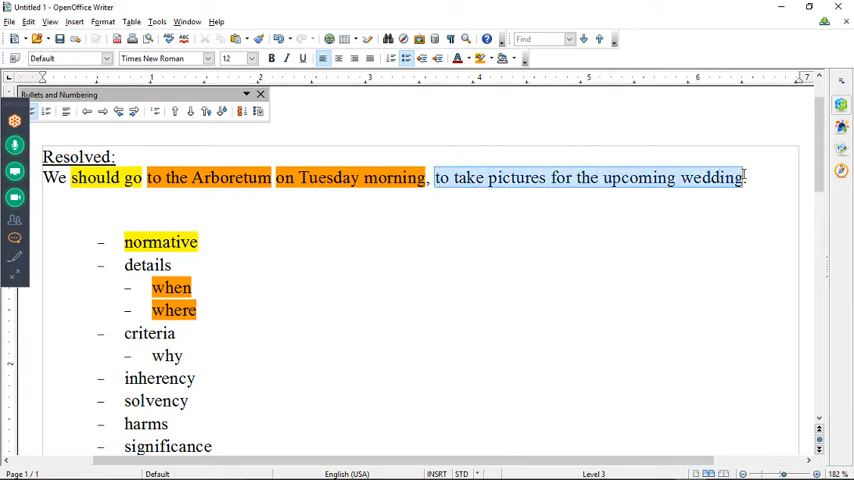
{"action": "left_click", "coordinate": [490, 58]}
{"action": "left_click", "coordinate": [558, 103]}
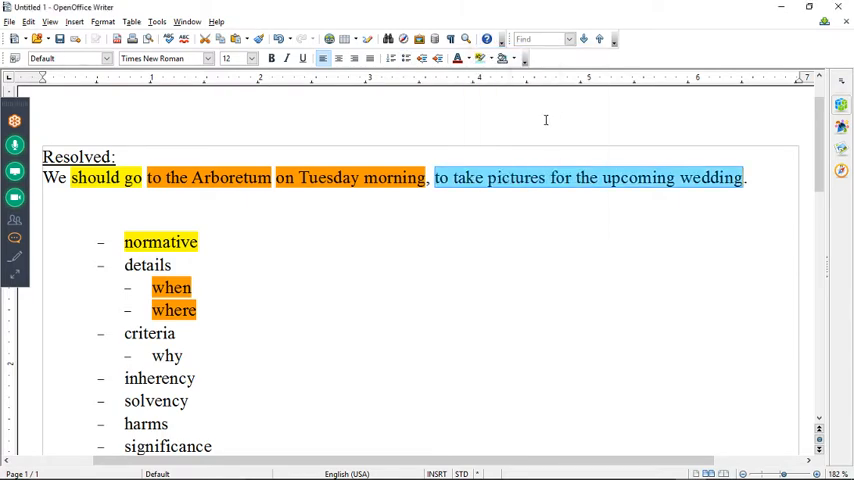
{"action": "left_click_drag", "start_coordinate": [185, 356], "coordinate": [151, 356]}
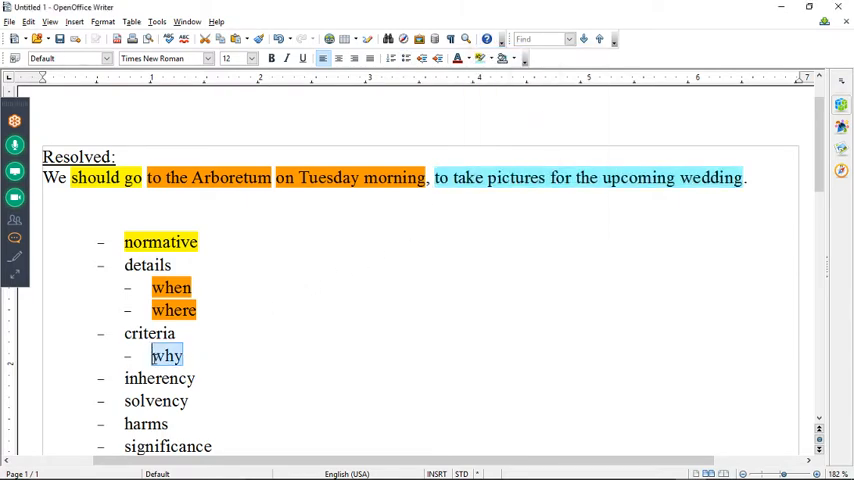
{"action": "left_click", "coordinate": [481, 58]}
{"action": "left_click", "coordinate": [233, 368]}
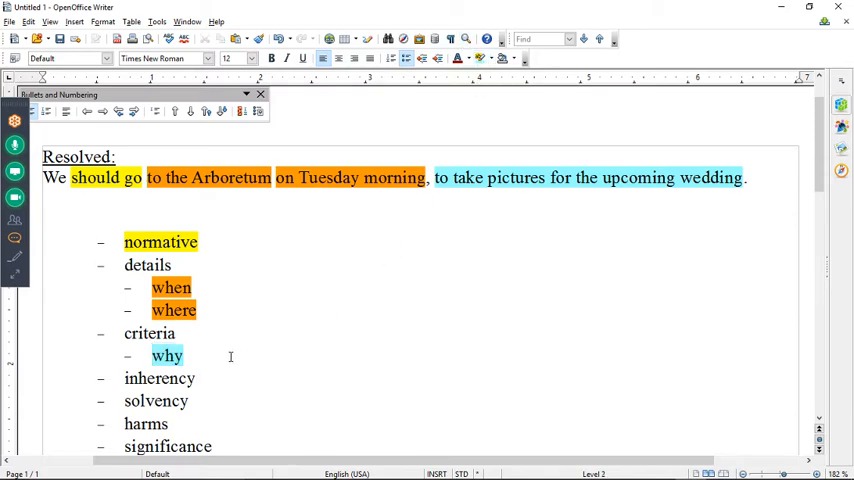
{"action": "scroll", "coordinate": [233, 360], "scroll_direction": "down", "scroll_amount": 2}
{"action": "scroll", "coordinate": [233, 356], "scroll_direction": "up", "scroll_amount": 3}
{"action": "scroll", "coordinate": [236, 353], "scroll_direction": "down", "scroll_amount": 1}
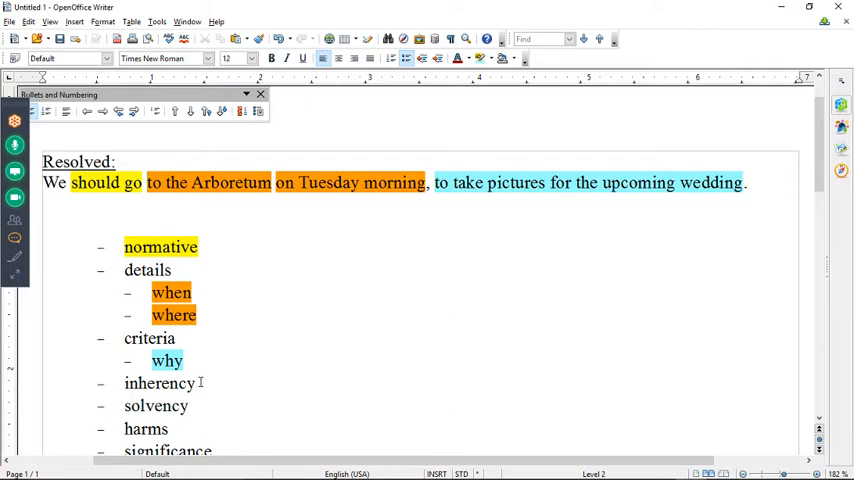
Add sub-bullets 'actually problem: need pix' and 'Won't solve itself' under inherency
{"action": "key", "text": "Return"}
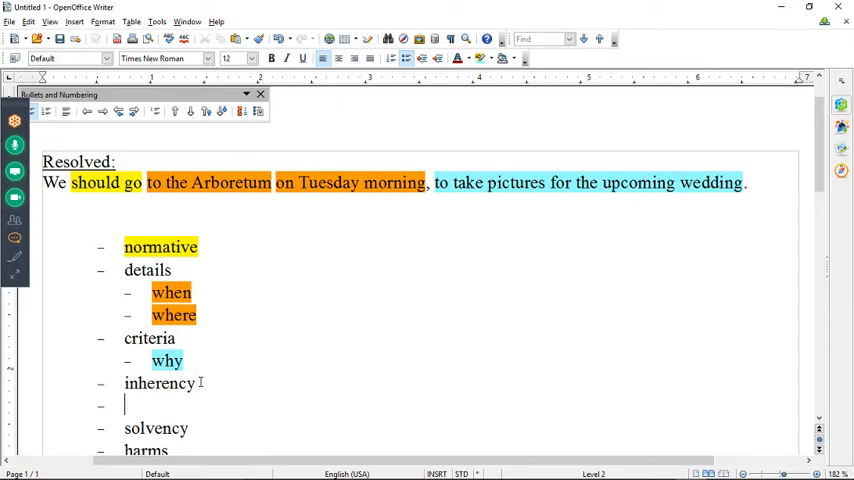
{"action": "key", "text": "Tab"}
{"action": "type", "text": "actually problem: need pix"}
{"action": "key", "text": "Return"}
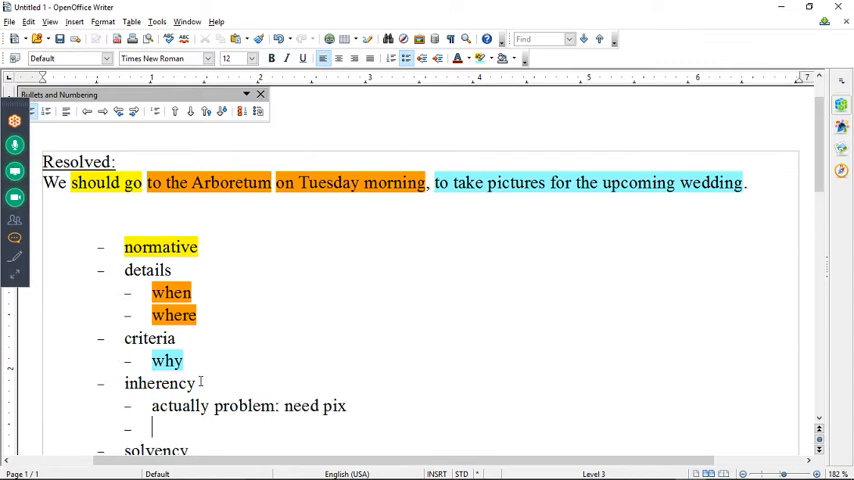
{"action": "type", "text": "Won't solg"}
{"action": "key", "text": "BackSpace"}
{"action": "type", "text": "ve itself"}
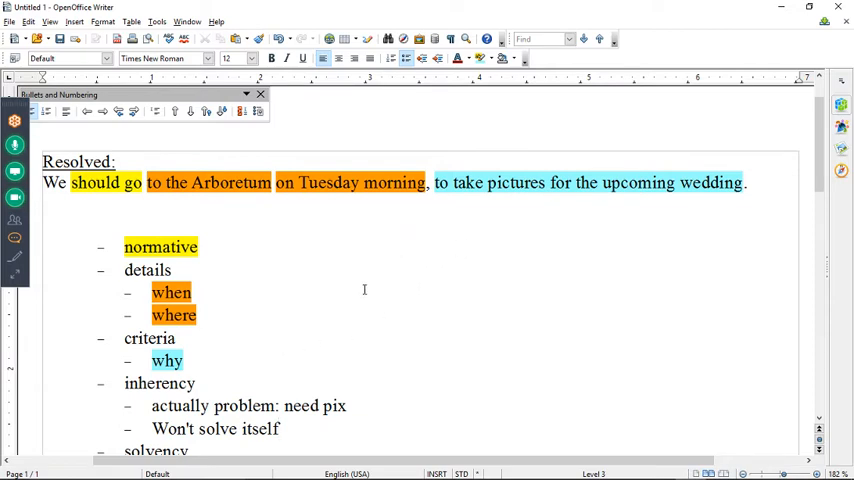
{"action": "scroll", "coordinate": [400, 250], "scroll_direction": "down", "scroll_amount": 1}
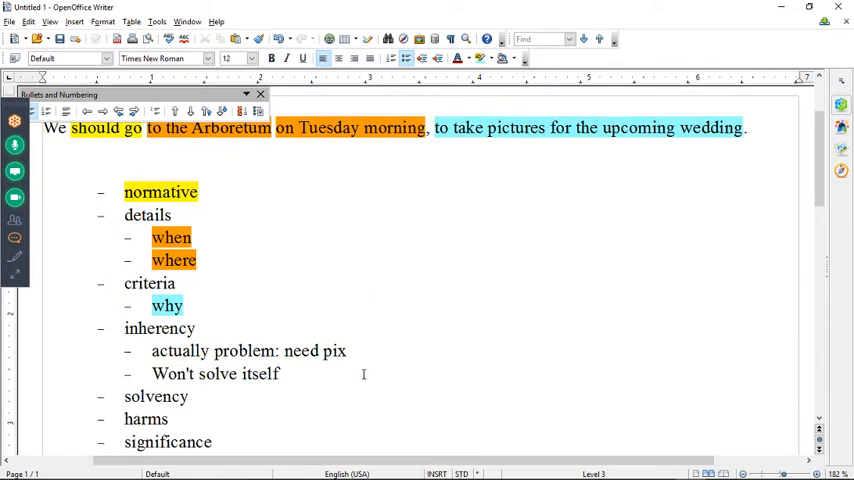
Add the sub-bullet 'Yes 100%' under solvency
{"action": "left_click", "coordinate": [190, 396]}
{"action": "key", "text": "Return"}
{"action": "key", "text": "Tab"}
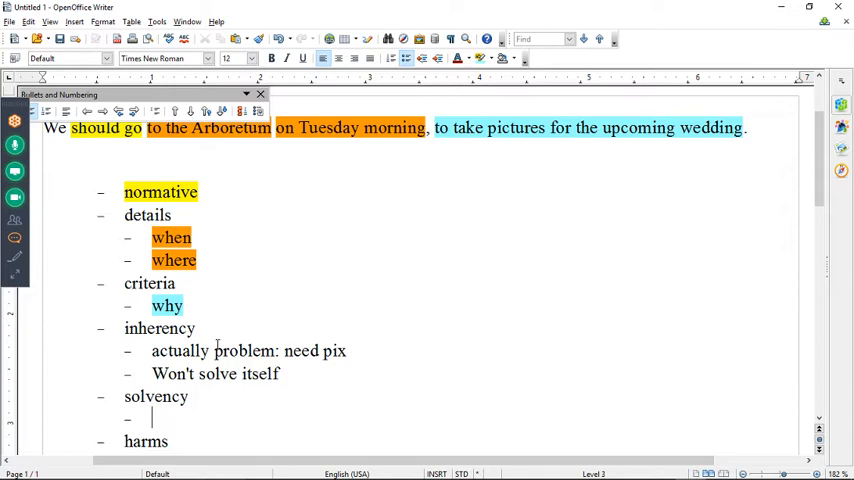
{"action": "type", "text": "Yes "}
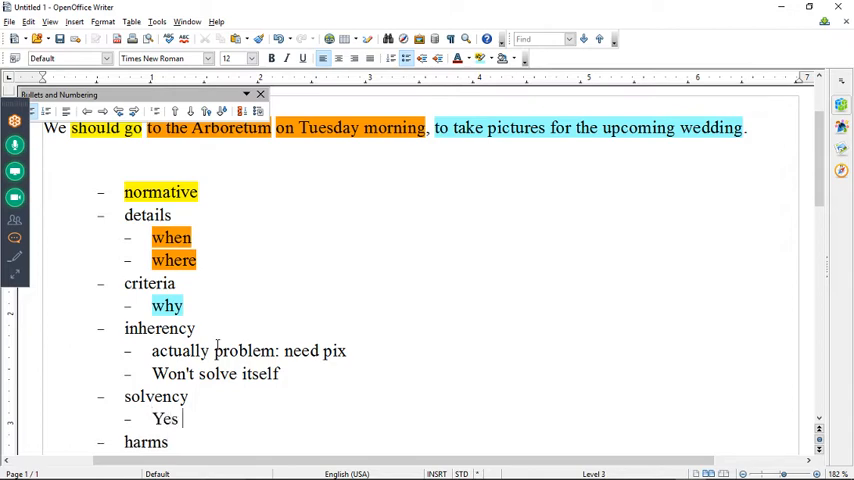
{"action": "type", "text": "100%"}
{"action": "scroll", "coordinate": [225, 337], "scroll_direction": "down", "scroll_amount": 1}
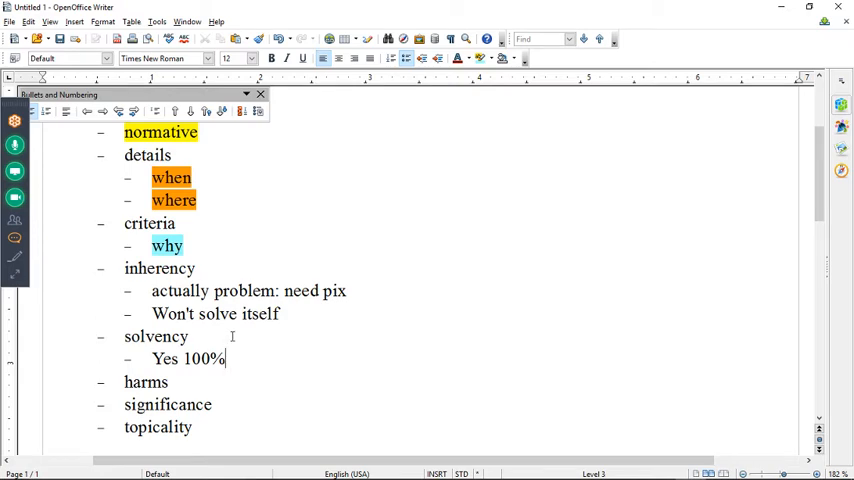
{"action": "scroll", "coordinate": [232, 337], "scroll_direction": "up", "scroll_amount": 1}
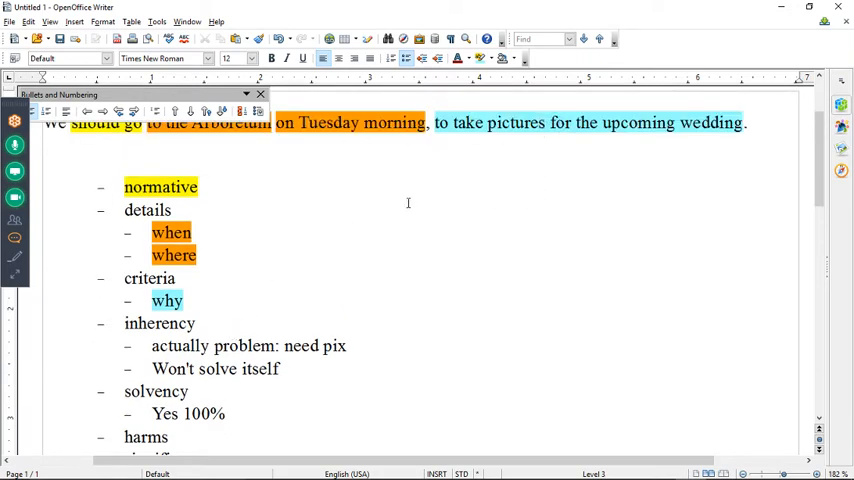
{"action": "scroll", "coordinate": [299, 272], "scroll_direction": "down", "scroll_amount": 1}
{"action": "scroll", "coordinate": [305, 291], "scroll_direction": "up", "scroll_amount": 3}
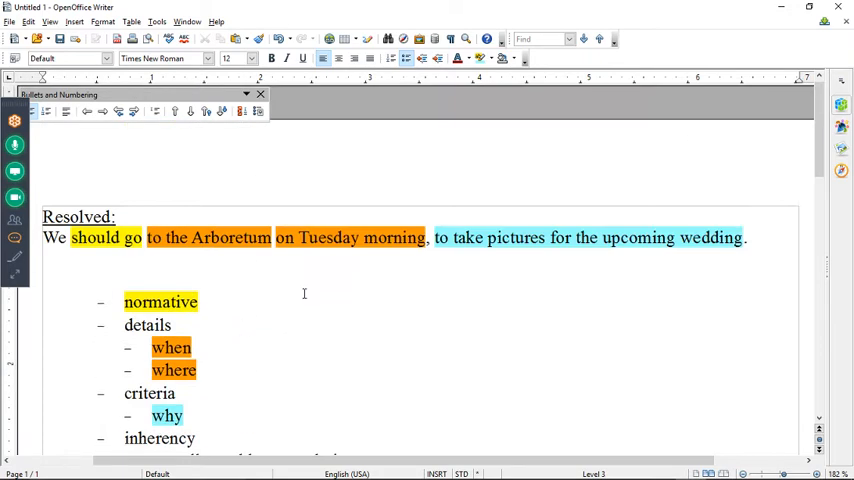
{"action": "scroll", "coordinate": [454, 250], "scroll_direction": "down", "scroll_amount": 3}
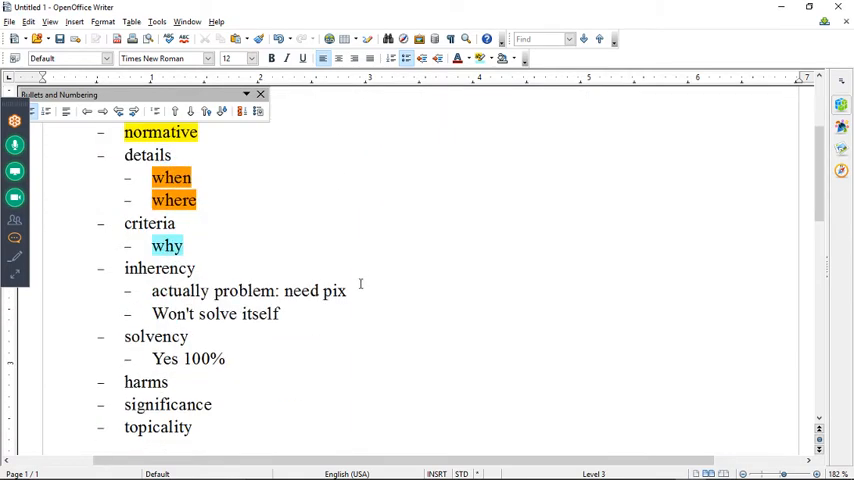
Place the insertion point at the end of 'harms' while reviewing the outline
{"action": "left_click", "coordinate": [180, 380]}
{"action": "scroll", "coordinate": [190, 372], "scroll_direction": "up", "scroll_amount": 1}
{"action": "scroll", "coordinate": [190, 372], "scroll_direction": "up", "scroll_amount": 1}
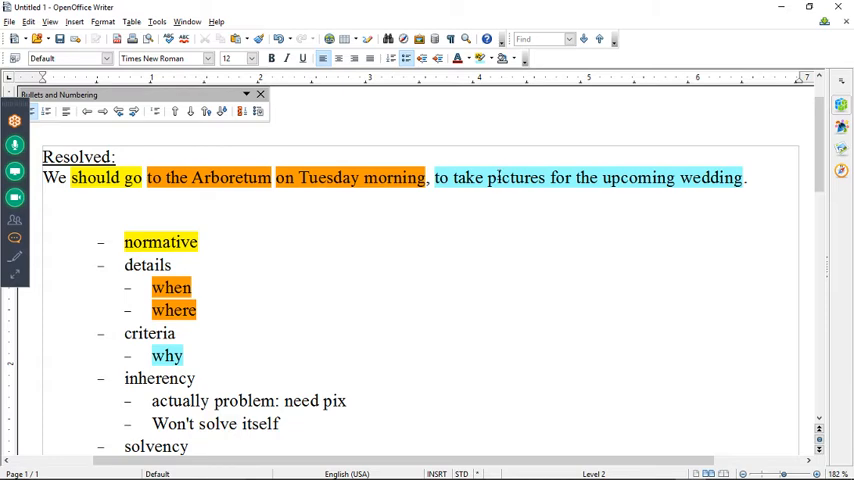
{"action": "scroll", "coordinate": [477, 203], "scroll_direction": "down", "scroll_amount": 1}
{"action": "scroll", "coordinate": [472, 208], "scroll_direction": "down", "scroll_amount": 3}
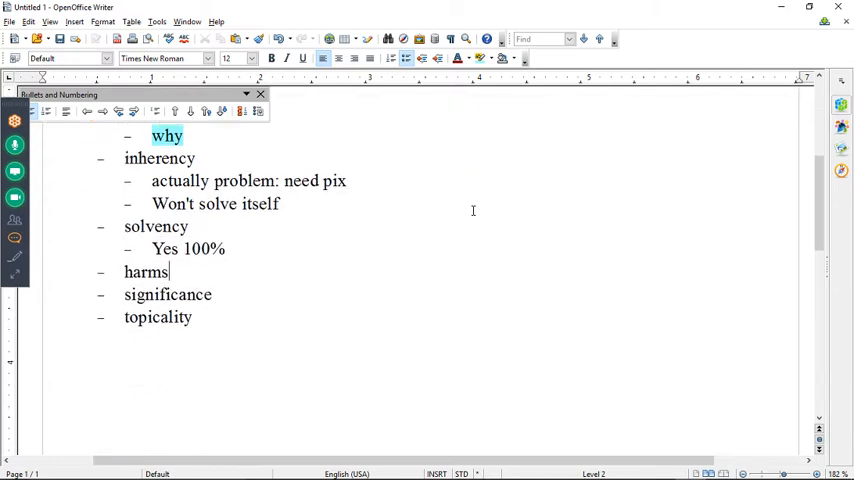
{"action": "scroll", "coordinate": [472, 210], "scroll_direction": "up", "scroll_amount": 1}
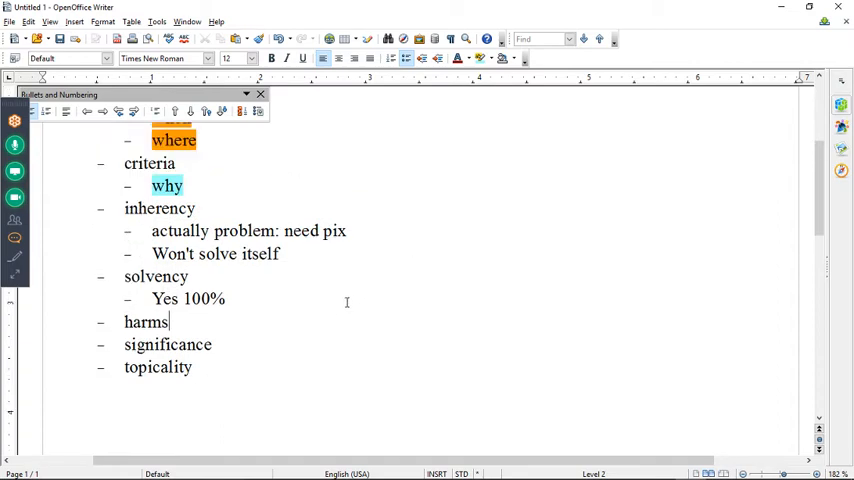
{"action": "left_click", "coordinate": [243, 323]}
{"action": "scroll", "coordinate": [227, 341], "scroll_direction": "up", "scroll_amount": 1}
{"action": "scroll", "coordinate": [227, 341], "scroll_direction": "up", "scroll_amount": 2}
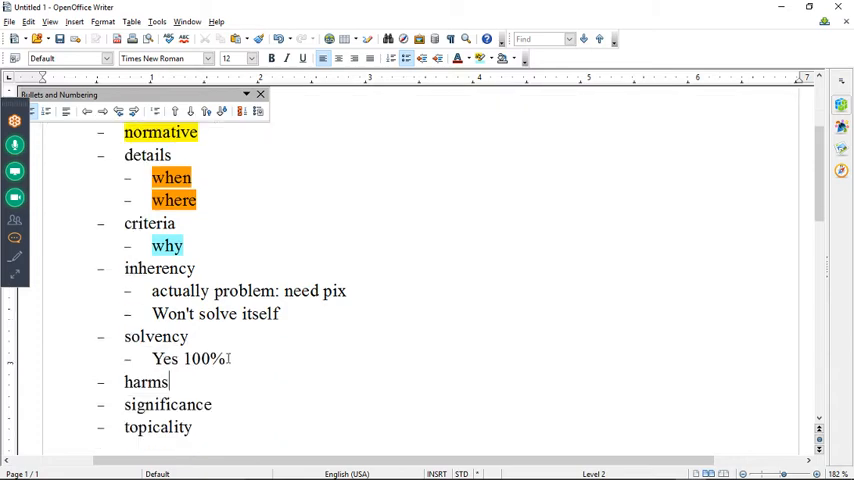
{"action": "scroll", "coordinate": [230, 333], "scroll_direction": "down", "scroll_amount": 2}
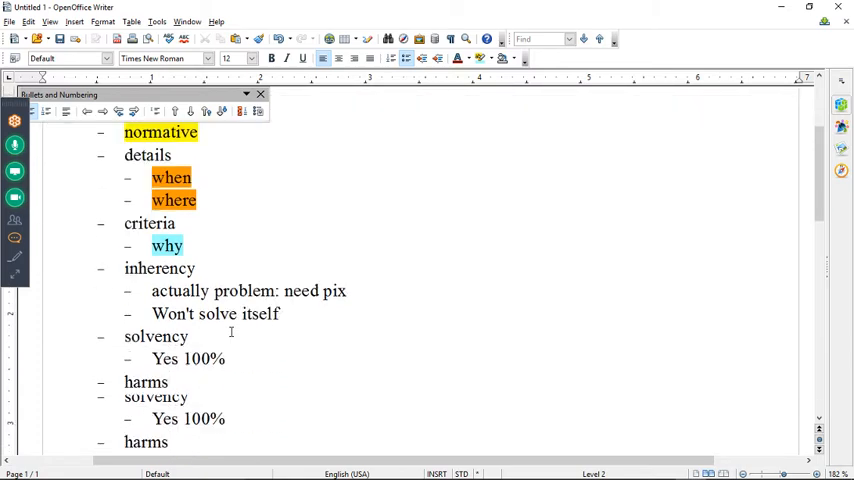
{"action": "scroll", "coordinate": [231, 333], "scroll_direction": "up", "scroll_amount": 2}
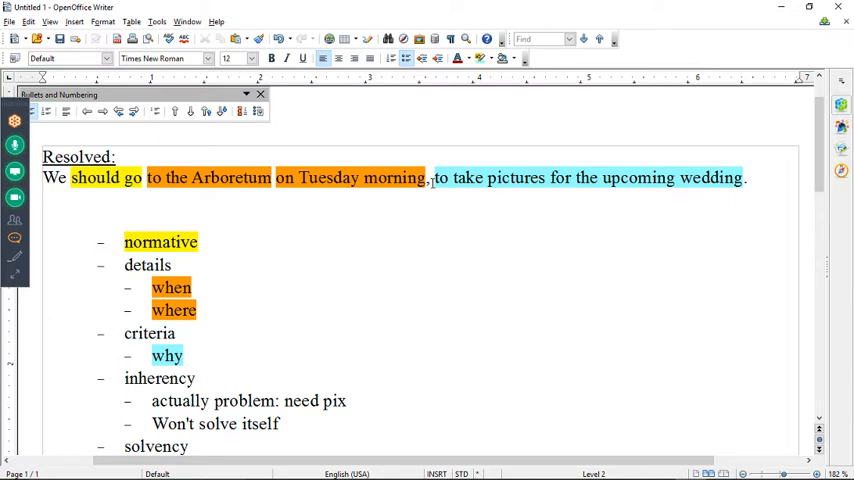
{"action": "scroll", "coordinate": [435, 185], "scroll_direction": "down", "scroll_amount": 3}
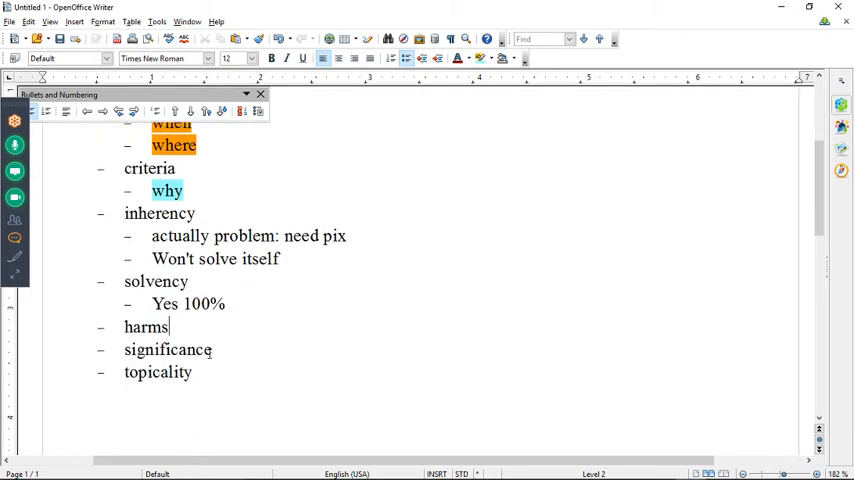
{"action": "scroll", "coordinate": [219, 358], "scroll_direction": "up", "scroll_amount": 1}
{"action": "scroll", "coordinate": [213, 354], "scroll_direction": "up", "scroll_amount": 2}
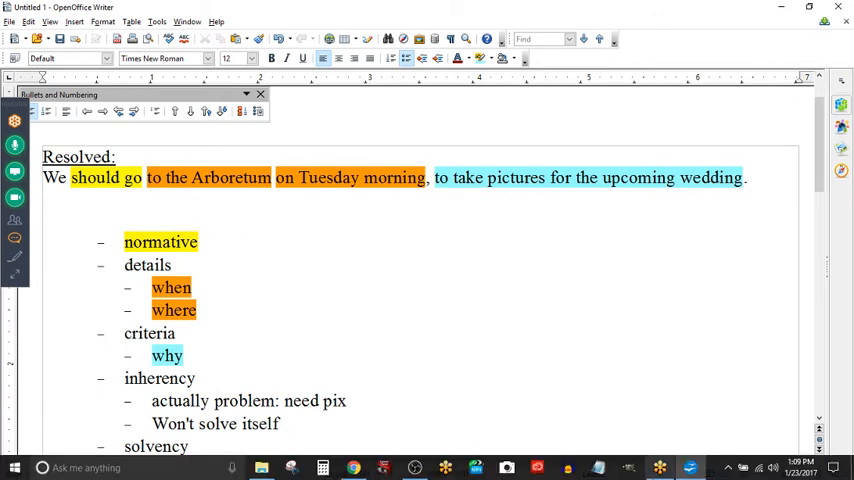
{"action": "left_click", "coordinate": [627, 469]}
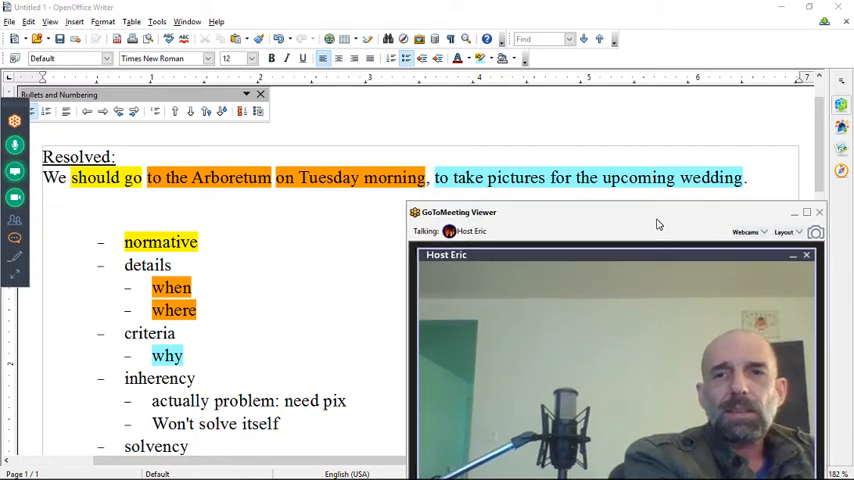
{"action": "left_click_drag", "start_coordinate": [655, 224], "coordinate": [658, 224]}
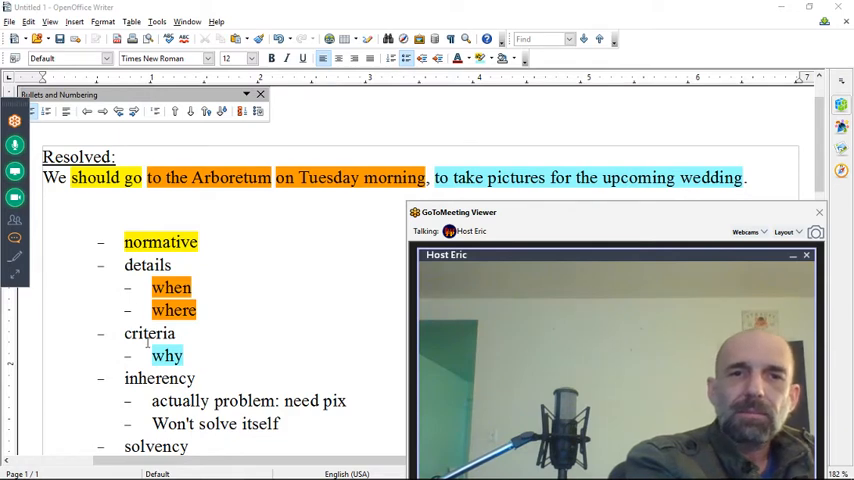
{"action": "left_click_drag", "start_coordinate": [151, 349], "coordinate": [197, 347]}
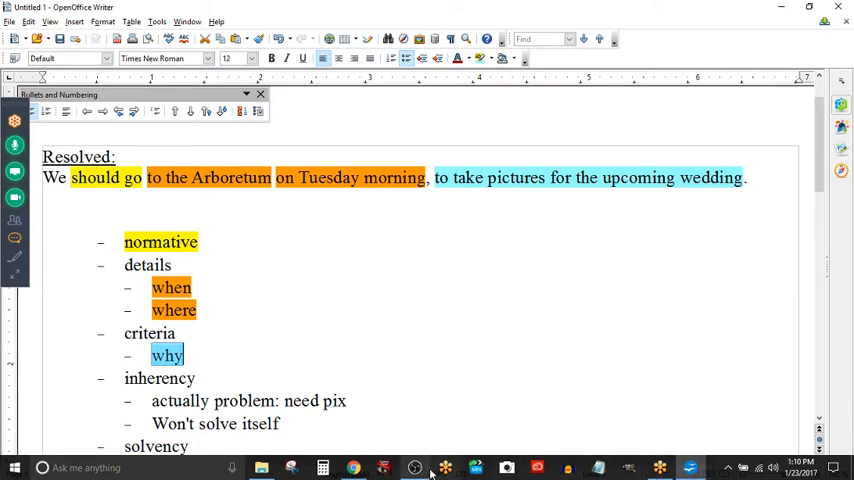
{"action": "mouse_move", "coordinate": [414, 467]}
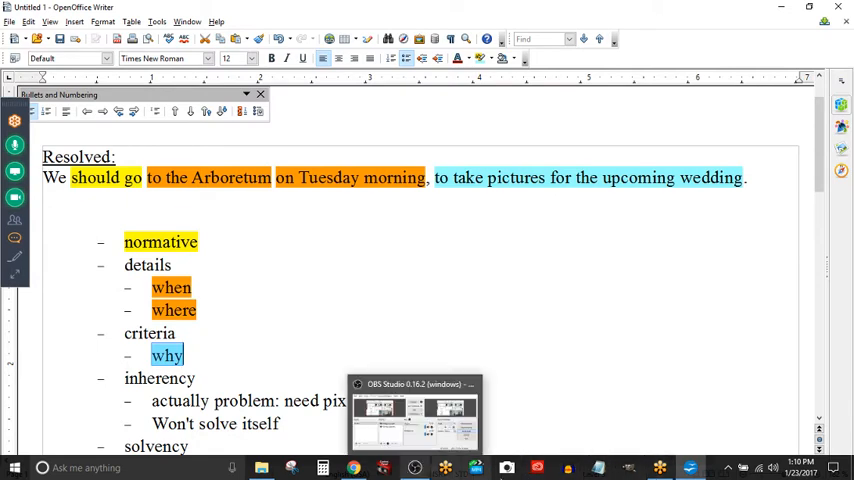
Bring the GoToMeeting control panel back up over the outline
{"action": "left_click", "coordinate": [660, 468]}
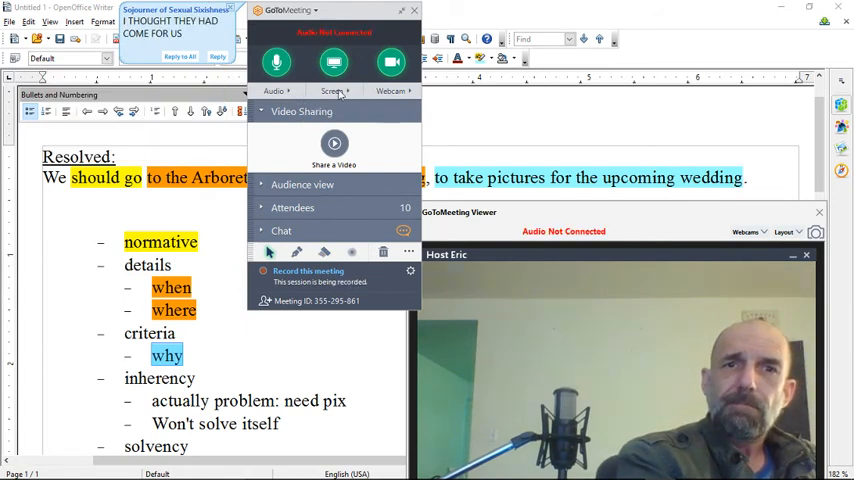
Set the meeting's microphone and speaker to Focusrite USB, dismissing the overload warning
{"action": "left_click", "coordinate": [288, 94]}
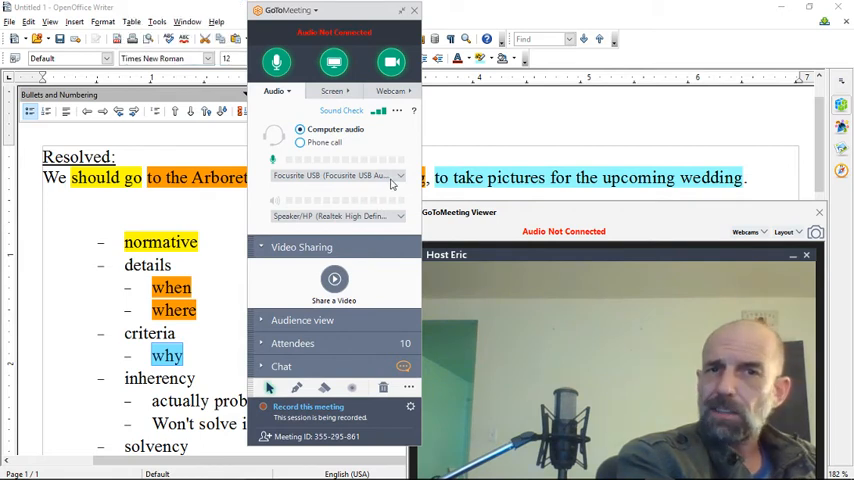
{"action": "left_click", "coordinate": [399, 178]}
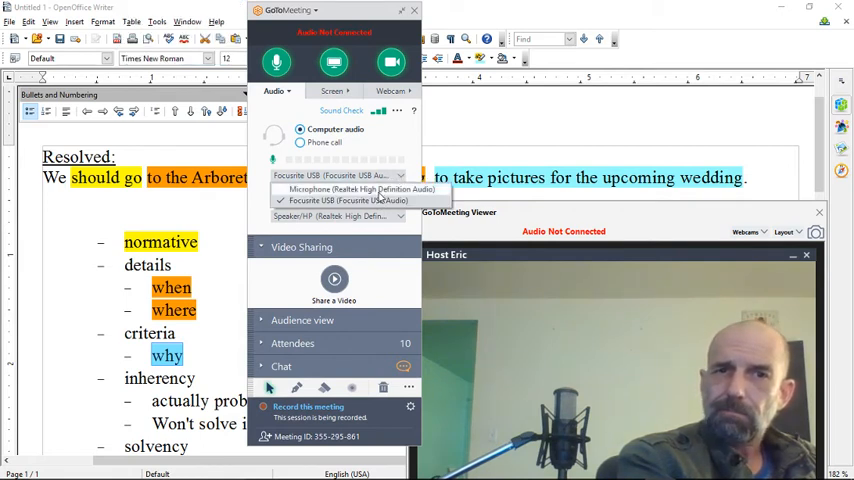
{"action": "left_click", "coordinate": [385, 187]}
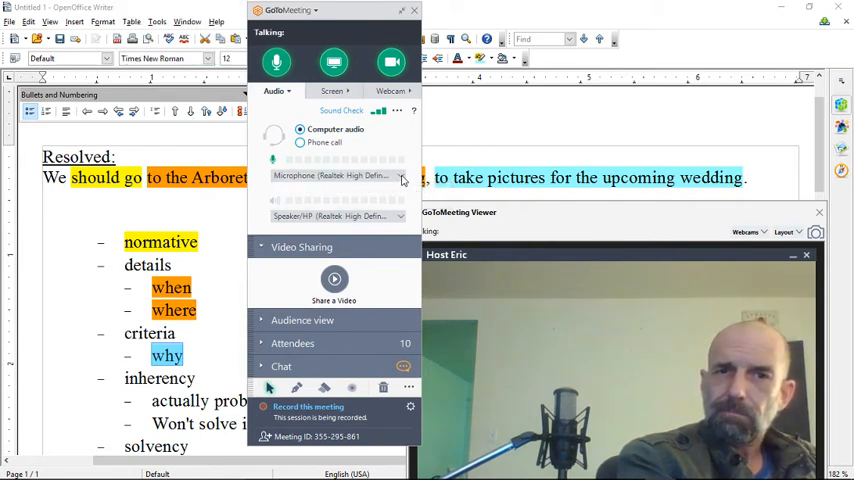
{"action": "left_click", "coordinate": [399, 216]}
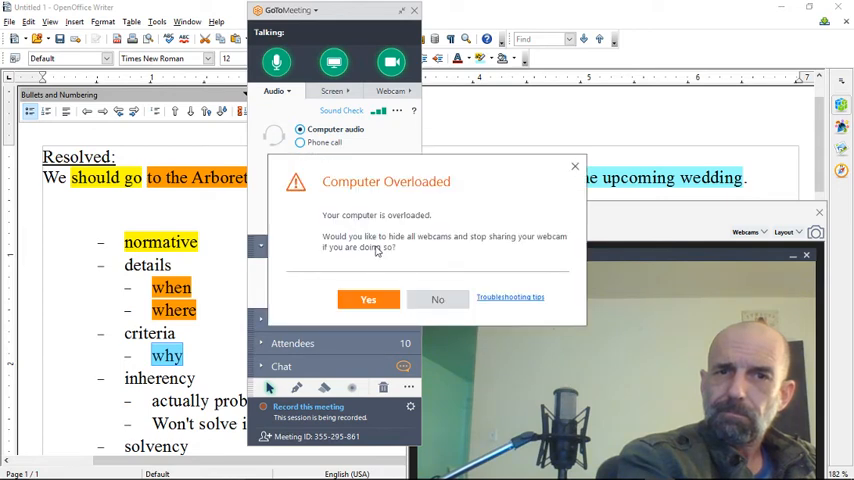
{"action": "left_click", "coordinate": [437, 299]}
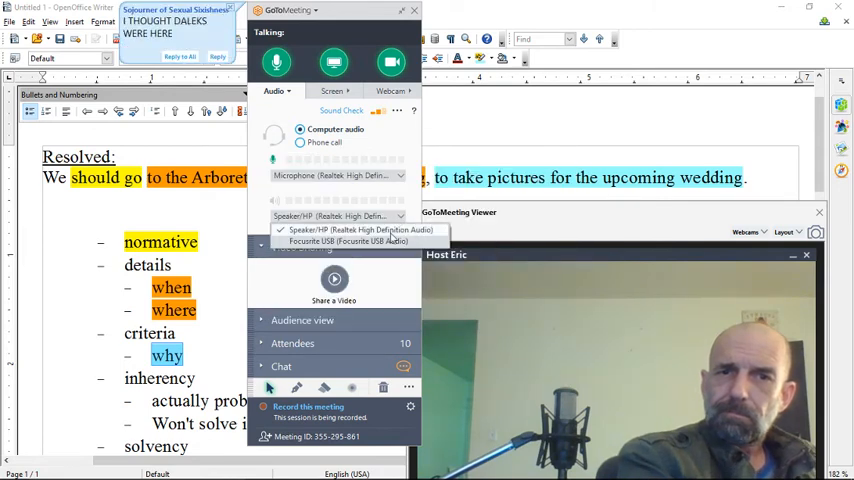
{"action": "left_click", "coordinate": [390, 242]}
{"action": "left_click", "coordinate": [392, 181]}
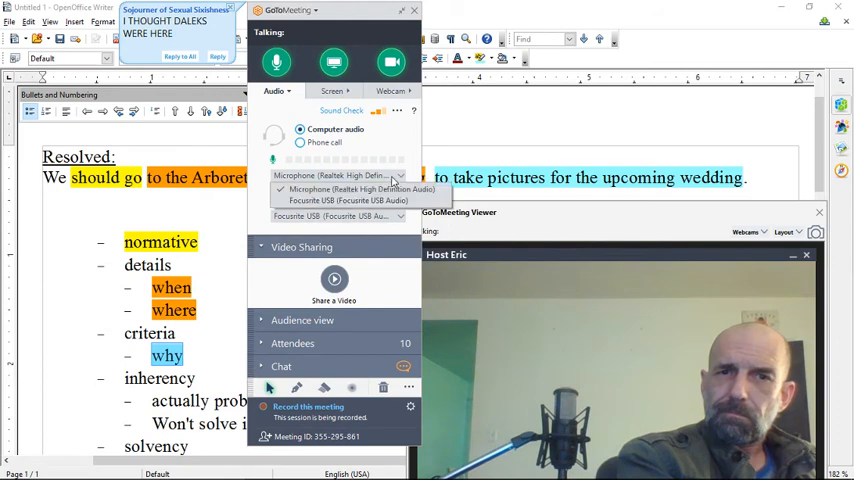
{"action": "left_click", "coordinate": [391, 202]}
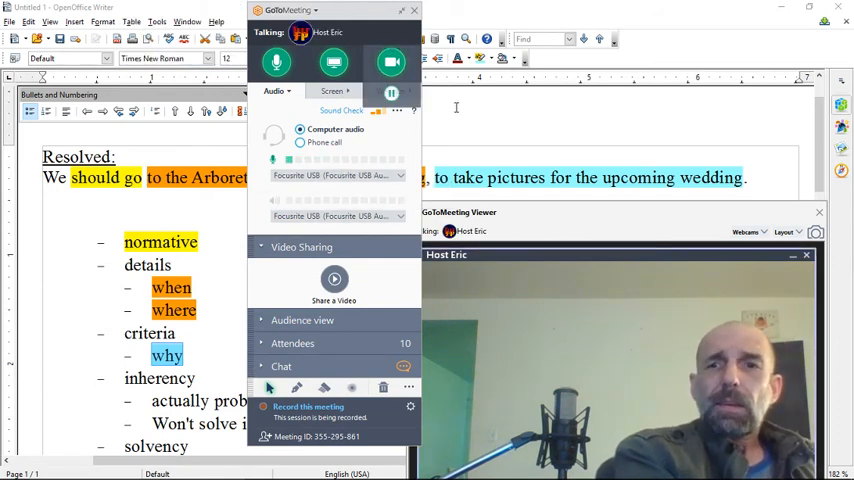
Return to the Writer outline and collapse the GoToMeeting panel into a sidebar
{"action": "left_click", "coordinate": [211, 362]}
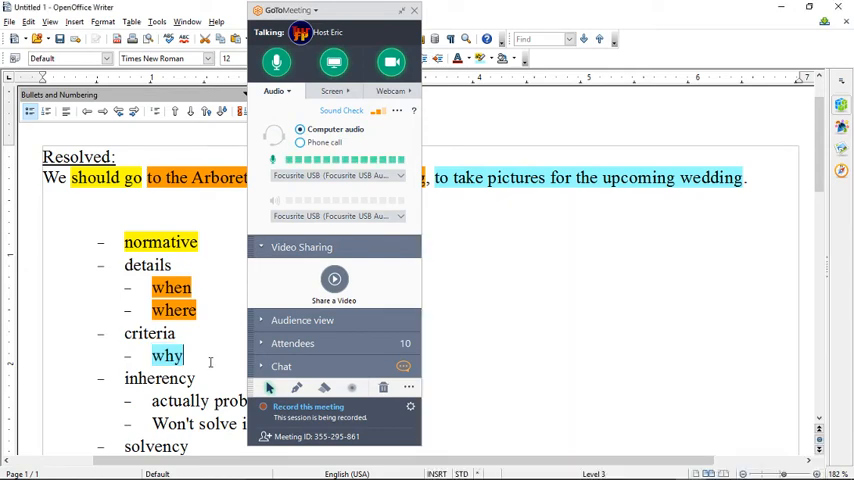
{"action": "left_click", "coordinate": [402, 14]}
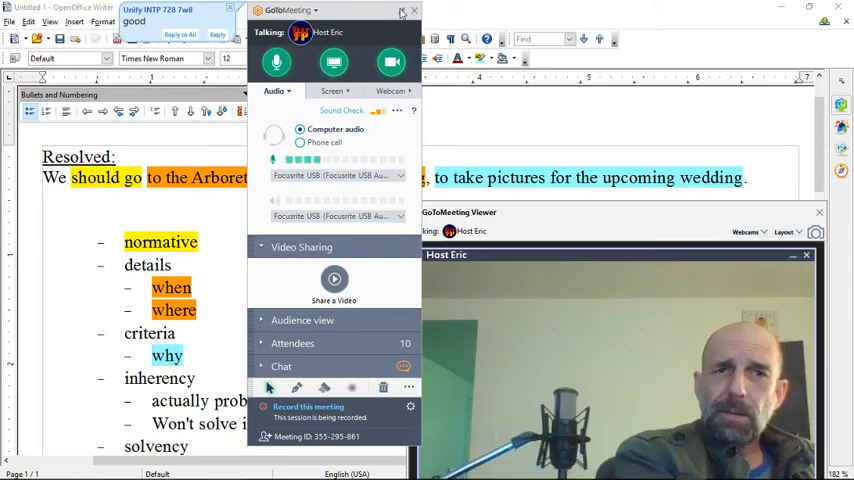
{"action": "scroll", "coordinate": [280, 310], "scroll_direction": "down", "scroll_amount": 5}
{"action": "scroll", "coordinate": [280, 310], "scroll_direction": "up", "scroll_amount": 2}
{"action": "scroll", "coordinate": [280, 310], "scroll_direction": "up", "scroll_amount": 1}
{"action": "scroll", "coordinate": [280, 310], "scroll_direction": "up", "scroll_amount": 1}
{"action": "scroll", "coordinate": [282, 308], "scroll_direction": "down", "scroll_amount": 1}
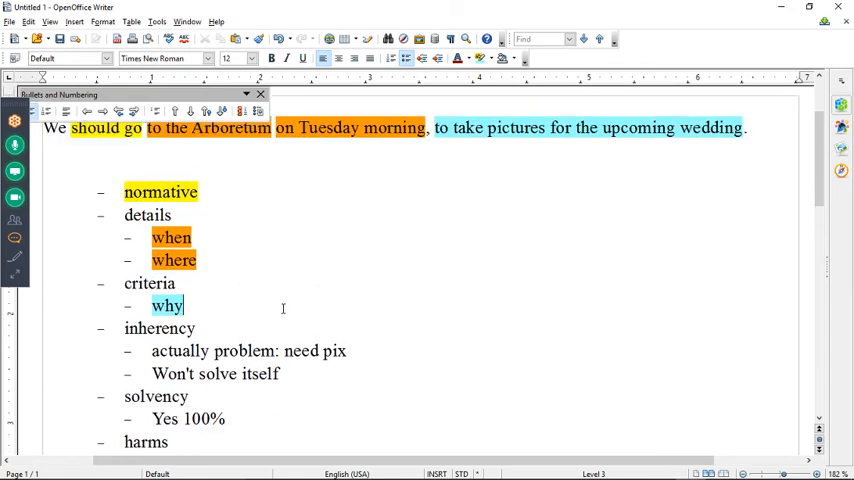
{"action": "scroll", "coordinate": [283, 309], "scroll_direction": "up", "scroll_amount": 1}
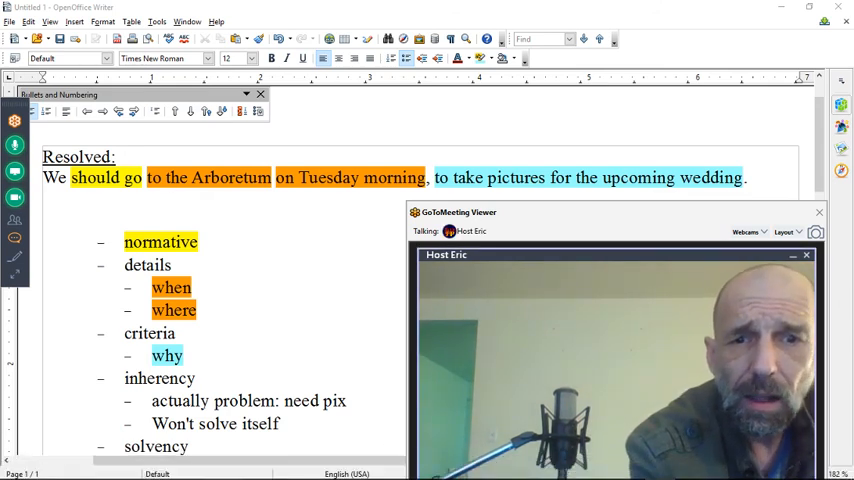
Bring the OBS Studio recording window to the front over the outline
{"action": "left_click", "coordinate": [415, 468]}
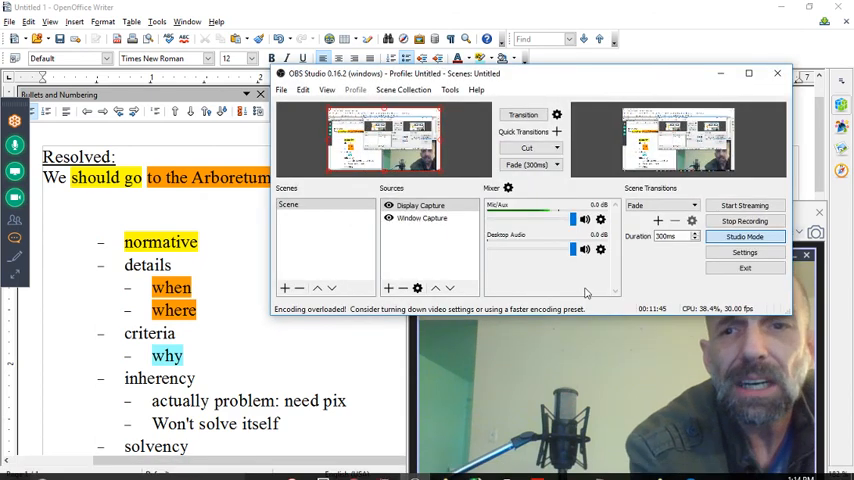